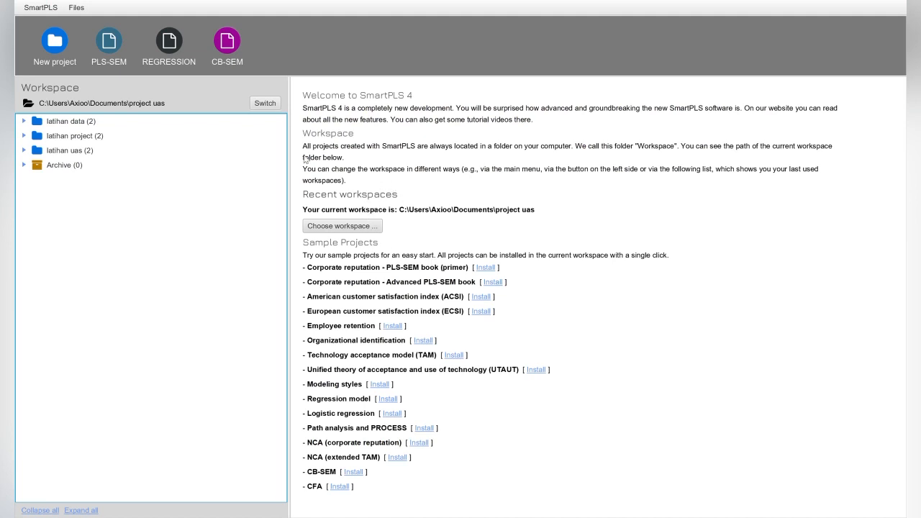
Create a project named LATIHAN and import the TABULASI DATA file into it
left_click(65, 41)
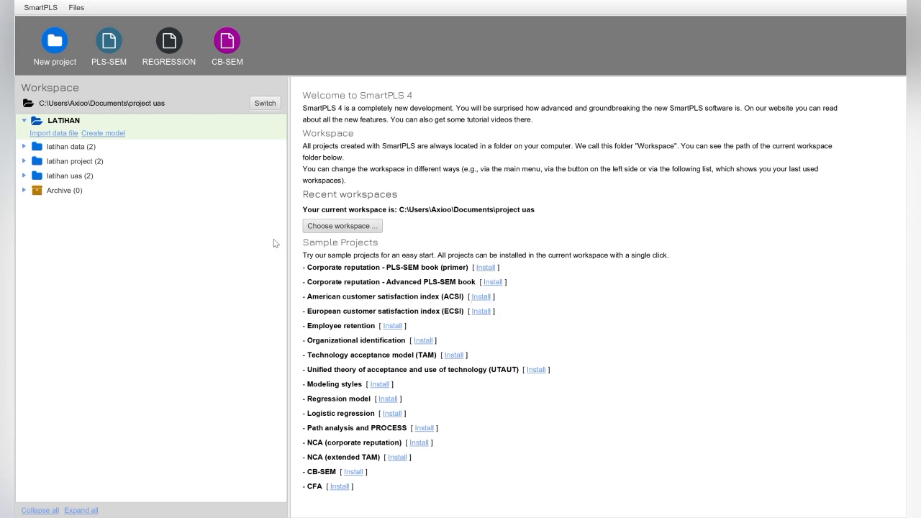
left_click(64, 135)
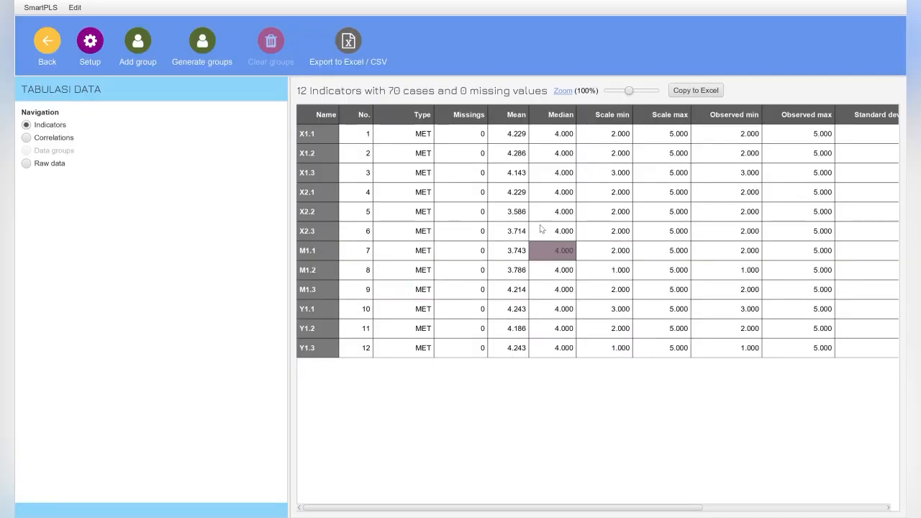
left_click(49, 45)
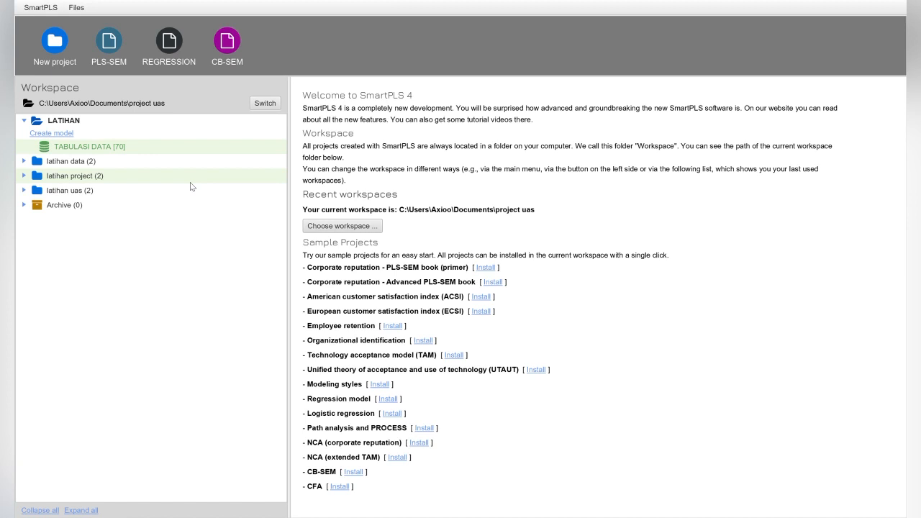
Create a model in the LATIHAN project and add the latent variable MOTIVASI with indicators X1.1, X1.2 and X1.3
left_click(67, 134)
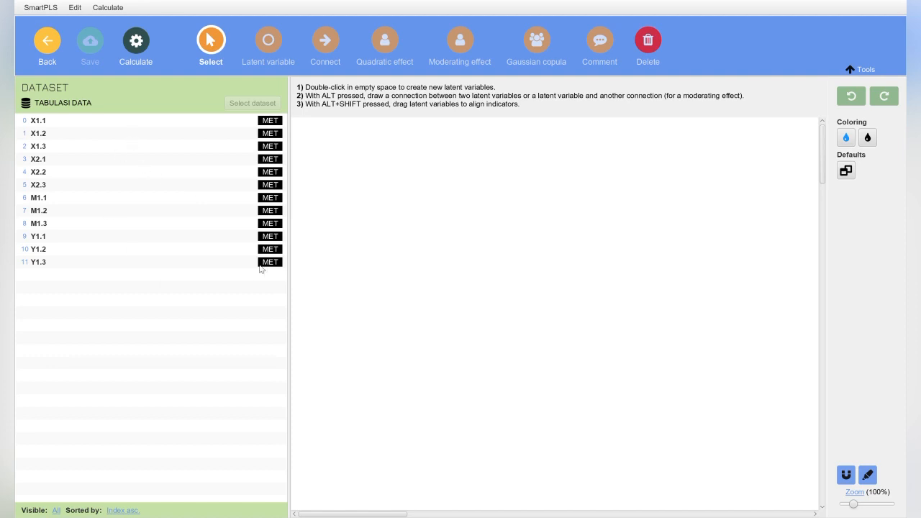
left_click(69, 124)
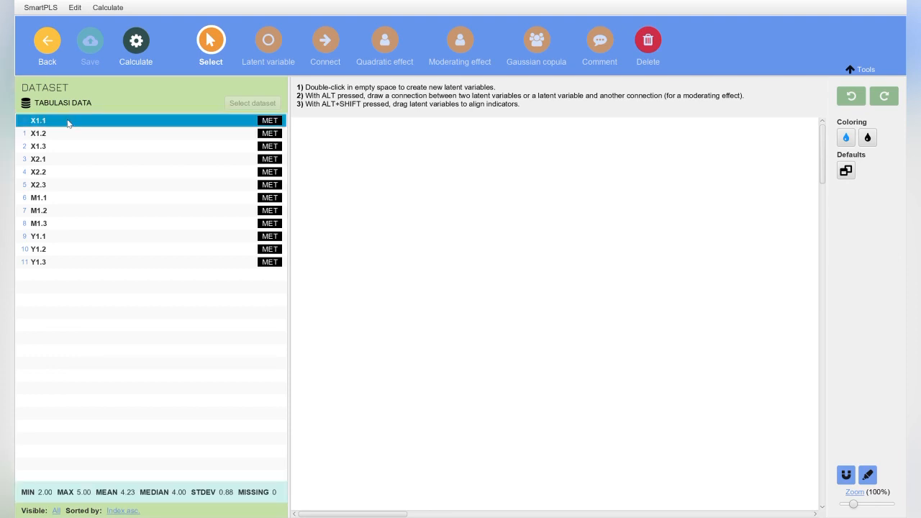
left_click(63, 139, "shift")
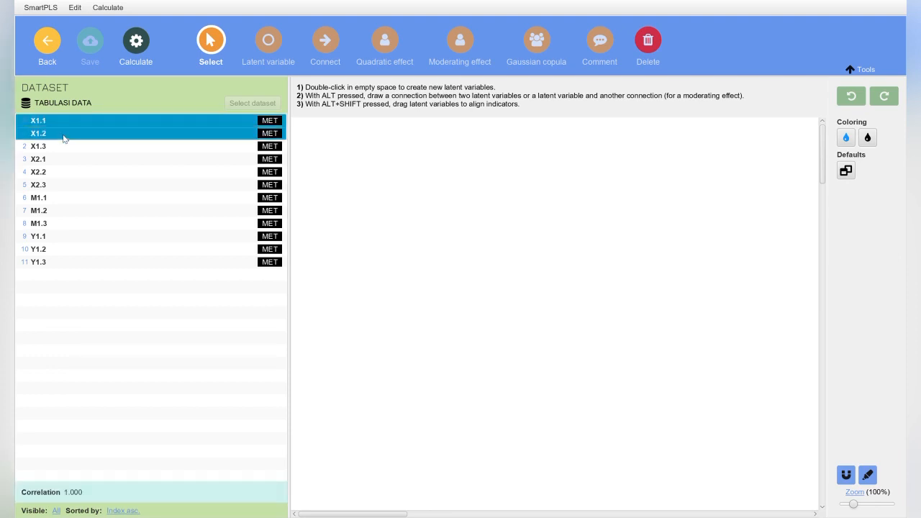
left_click(64, 147, "shift")
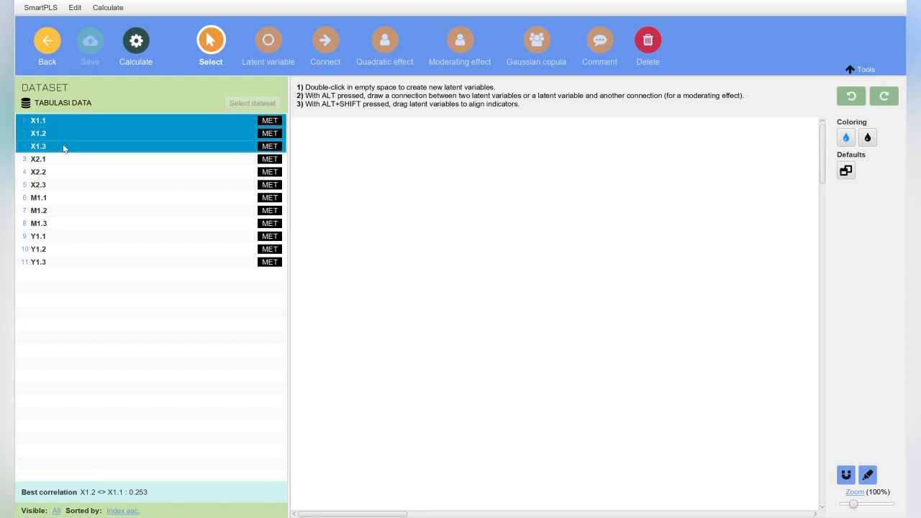
left_click_drag(56, 137, 394, 186)
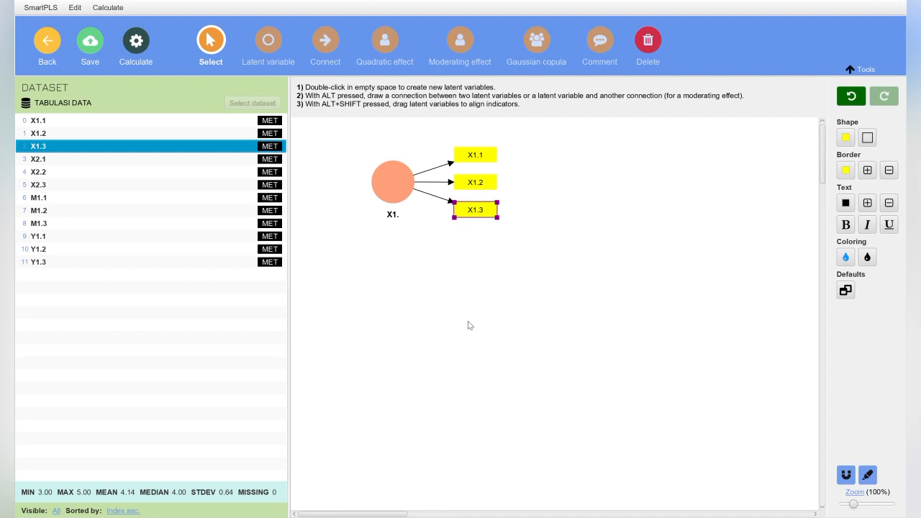
left_click(384, 183)
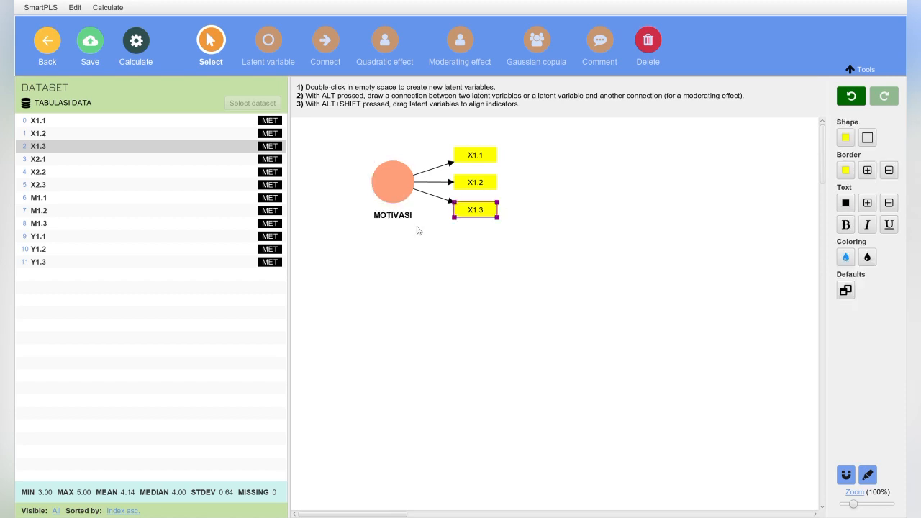
Place the MOTIVASI indicators on the left side of their circle and shift the group slightly to the right
left_click(401, 190)
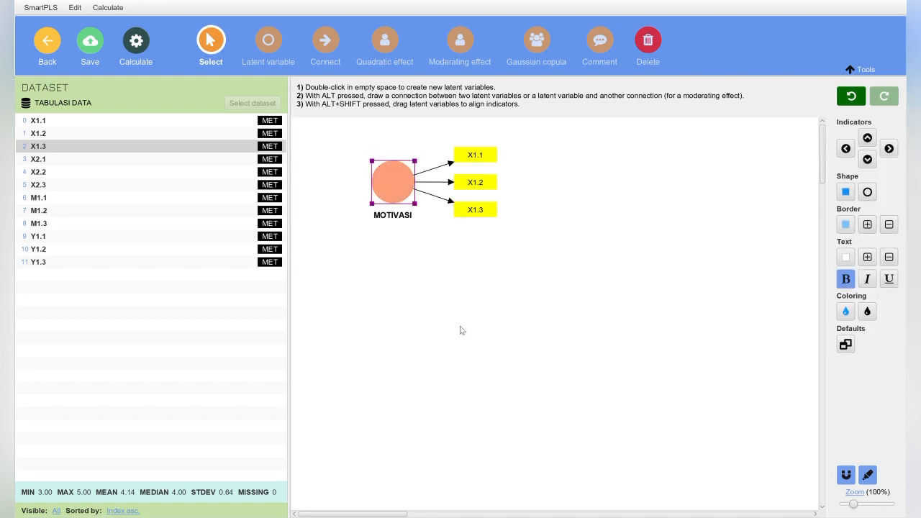
key("Left")
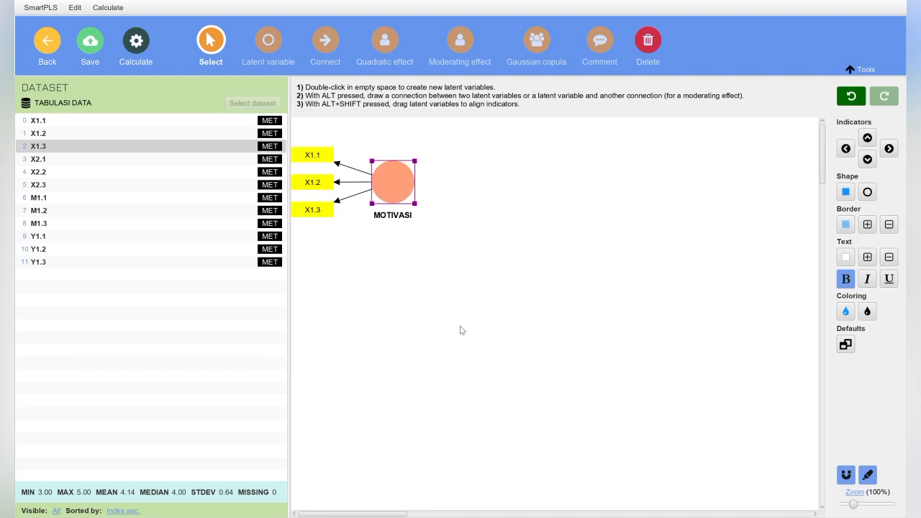
left_click_drag(400, 188, 416, 188)
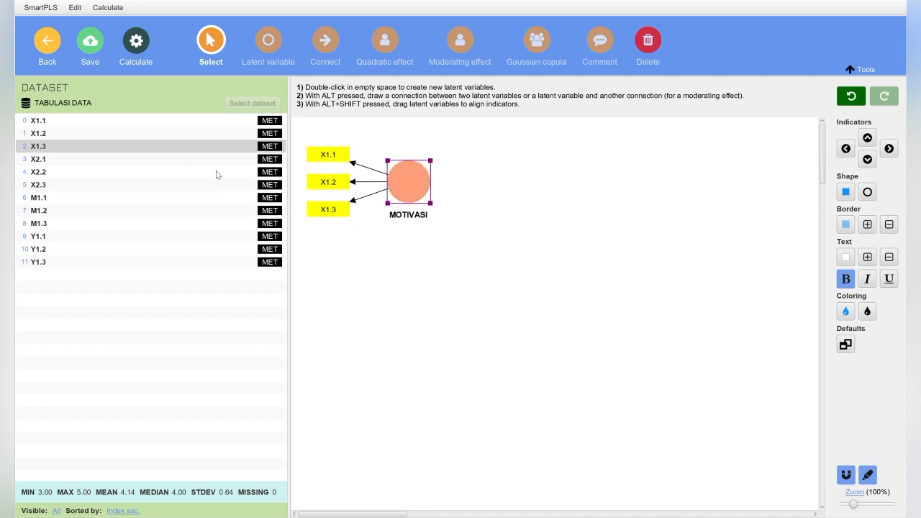
Add the latent variable GAYA KEPEMIMPINAN with indicators X2.1 to X2.3 on its left side, aligned below MOTIVASI
left_click(139, 162)
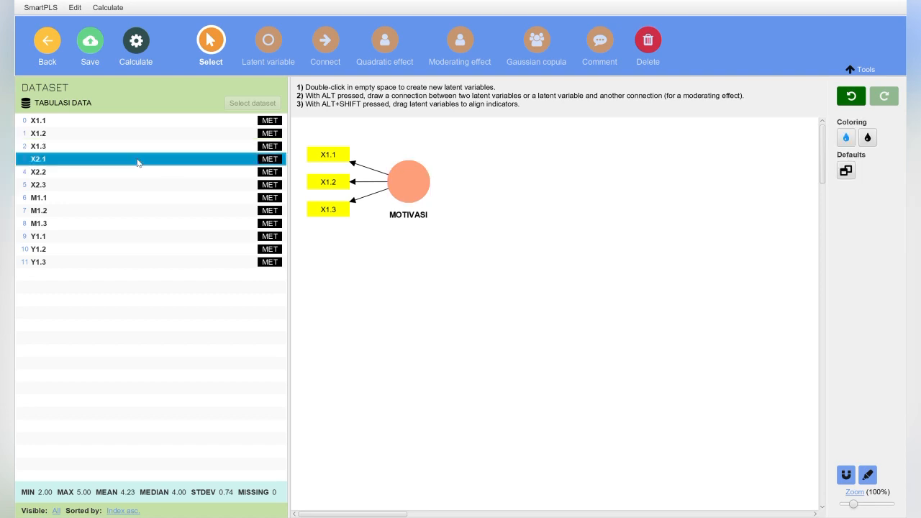
left_click(127, 177, "shift")
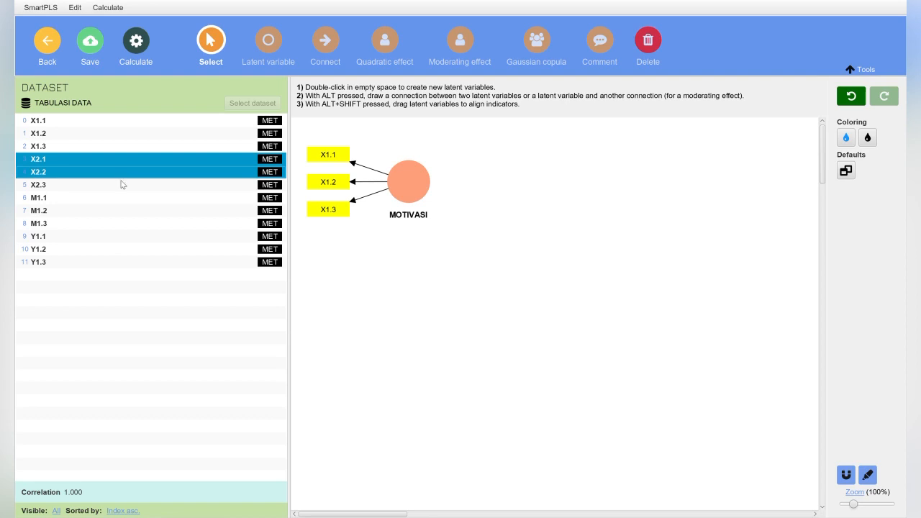
left_click(122, 188, "shift")
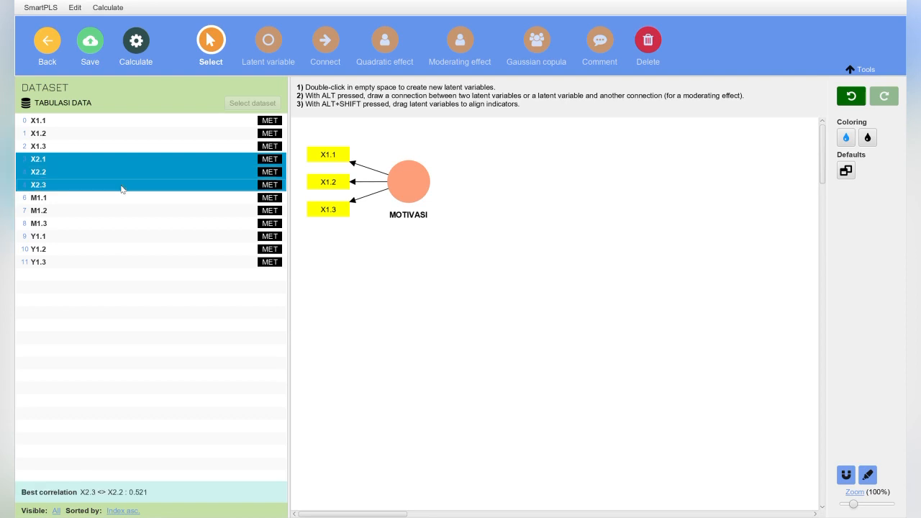
left_click_drag(113, 171, 407, 378)
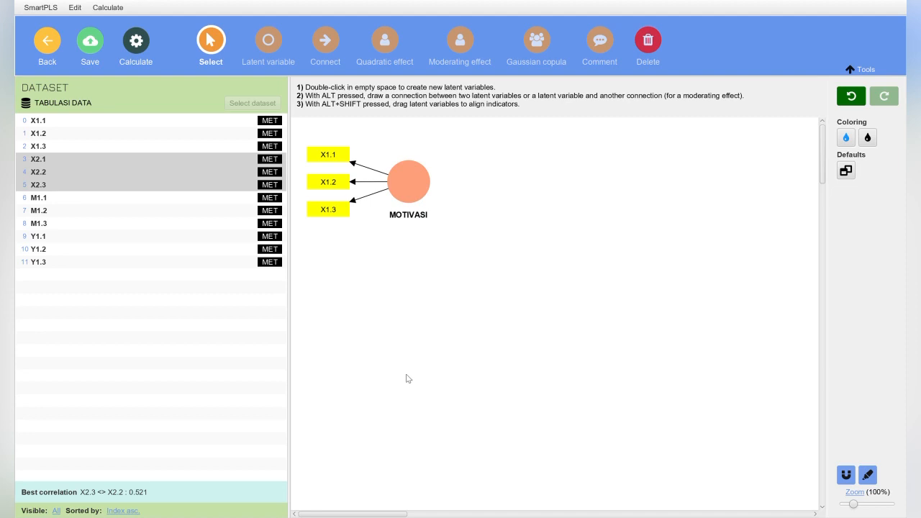
left_click_drag(407, 379, 408, 380)
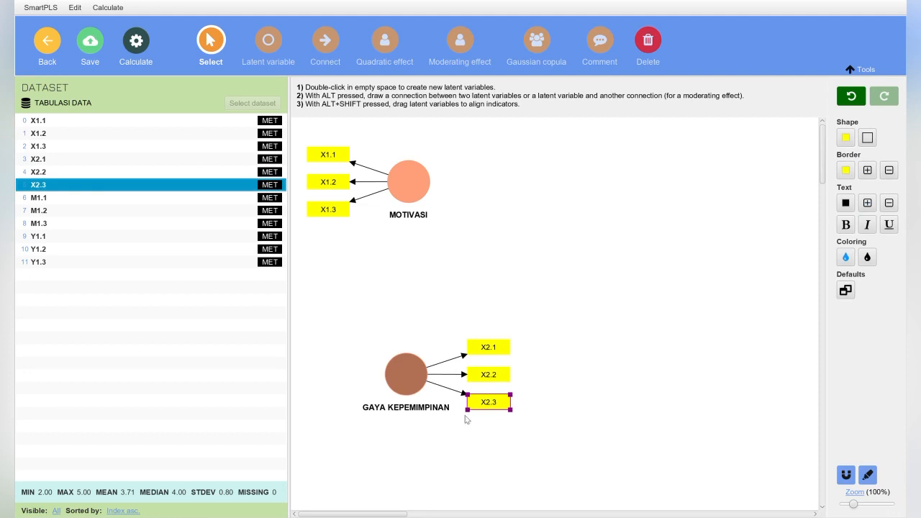
left_click(407, 380)
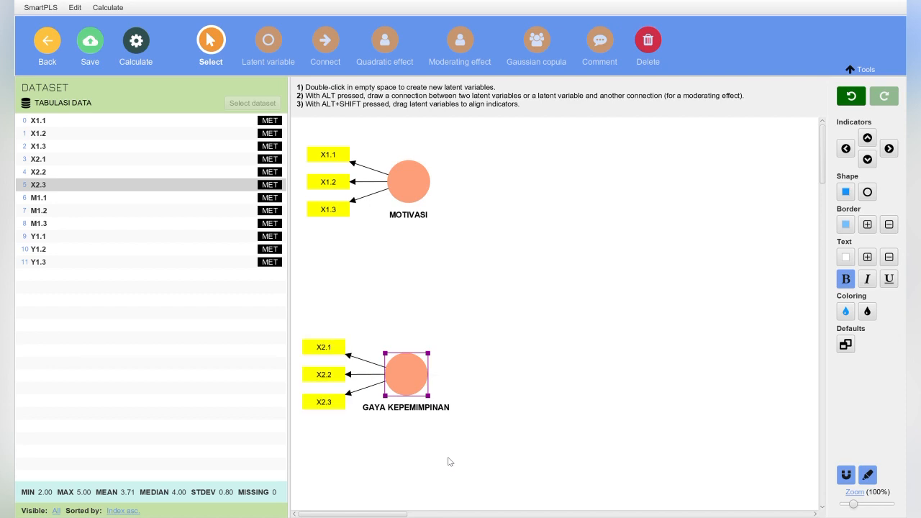
mouse_move(407, 380)
left_mouse_down()
mouse_move(409, 370)
mouse_move(406, 406)
mouse_move(409, 398)
left_mouse_up()
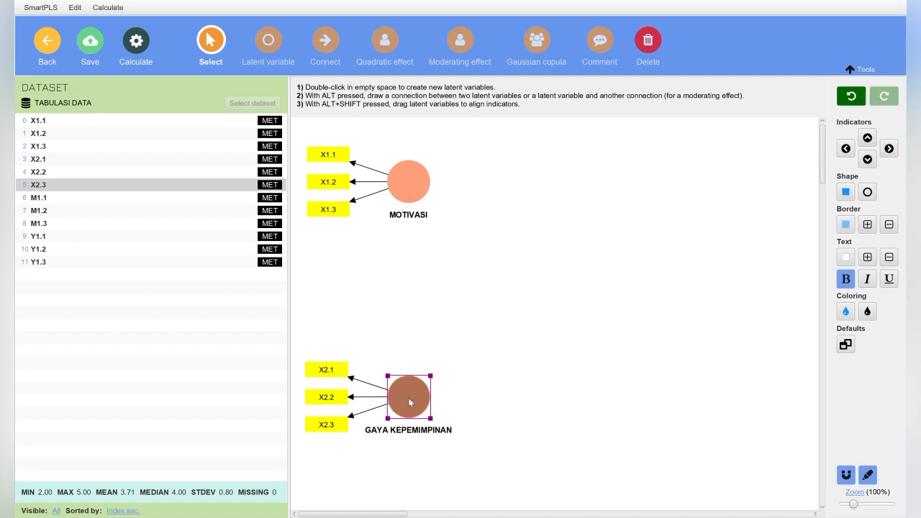
Add the latent variable KEPUASAN KERJA with indicators M1.1, M1.2 and M1.3 in the middle of the model
left_click(124, 200)
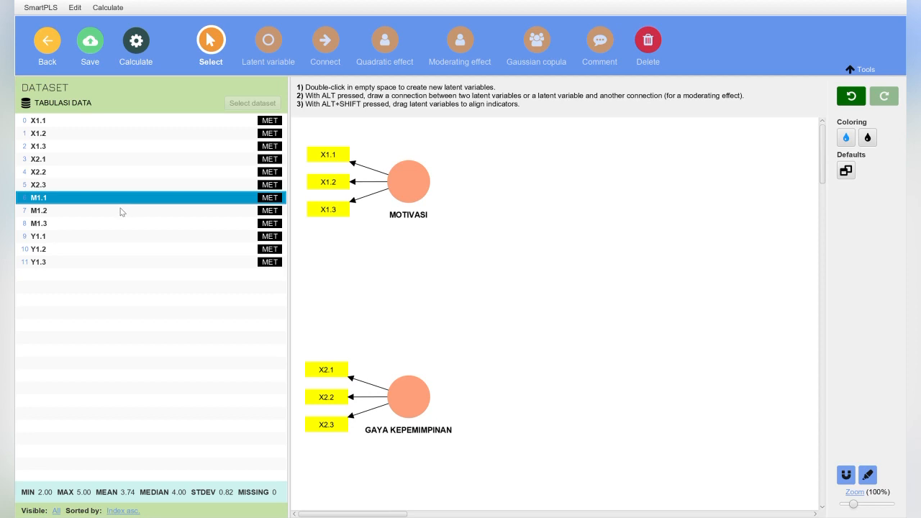
left_click(120, 213, "shift")
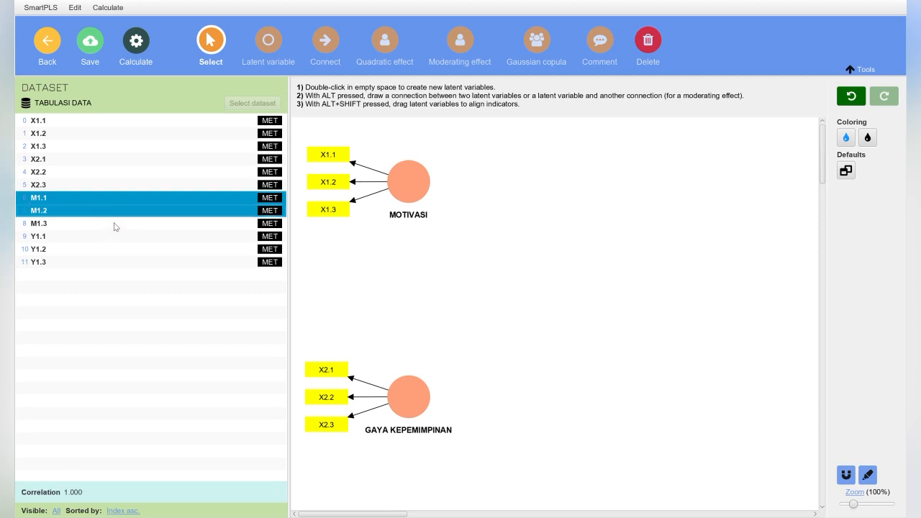
left_click(114, 226, "shift")
left_click_drag(101, 207, 303, 225)
left_click_drag(541, 271, 537, 272)
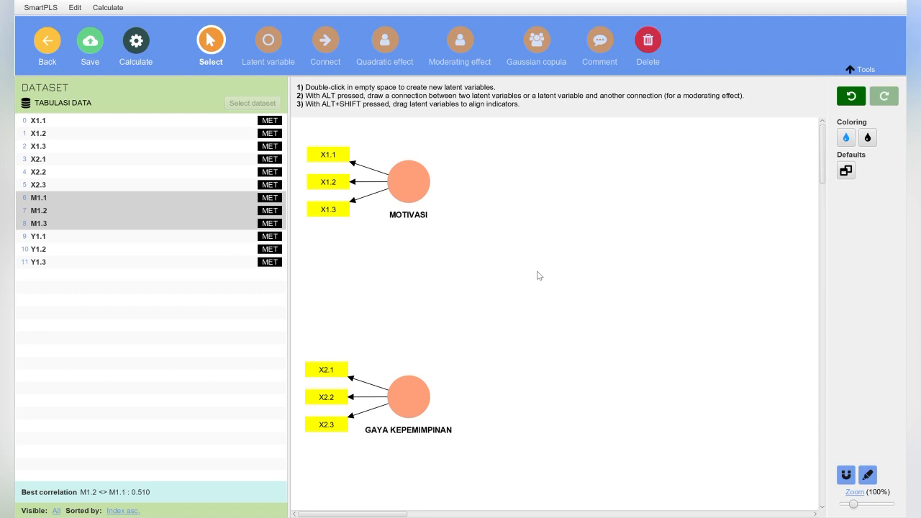
left_click_drag(539, 276, 537, 271)
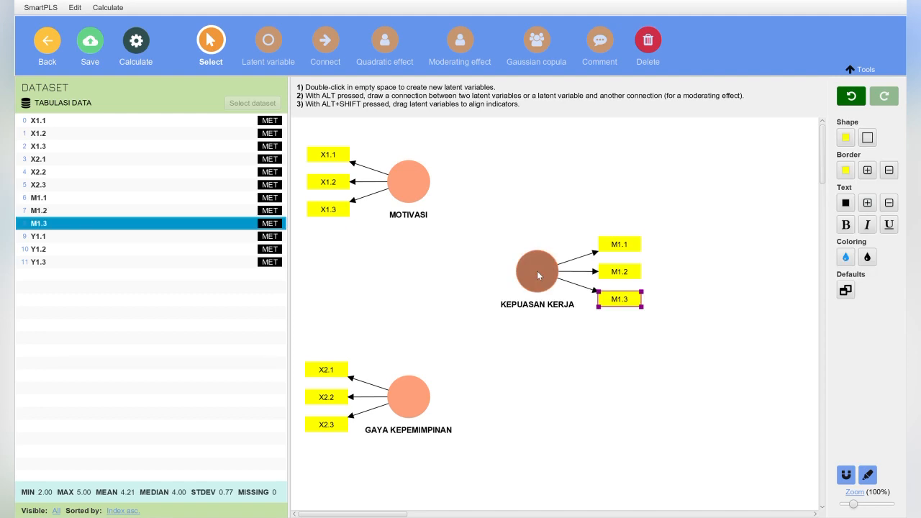
Place the KEPUASAN KERJA indicators on the left side of their circle and move the group slightly down
left_click(536, 271)
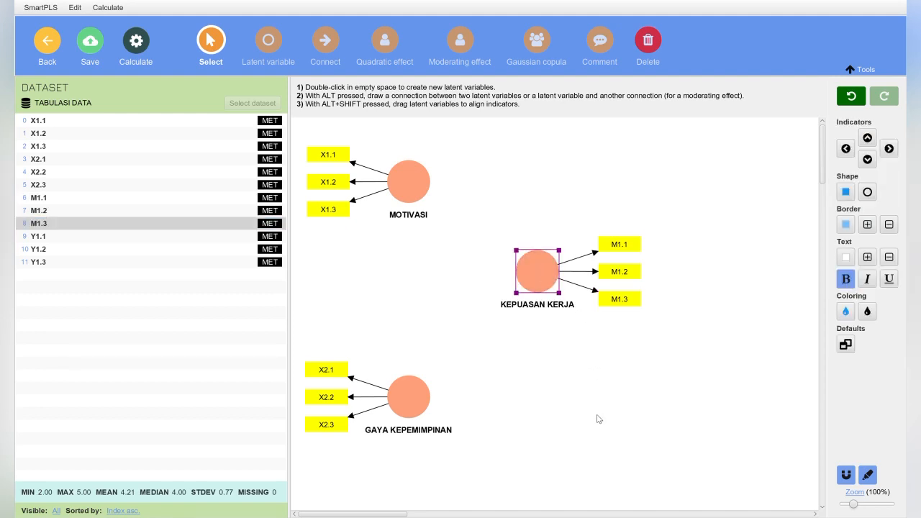
key("alt+Left")
left_click_drag(542, 272, 541, 290)
left_click(552, 386)
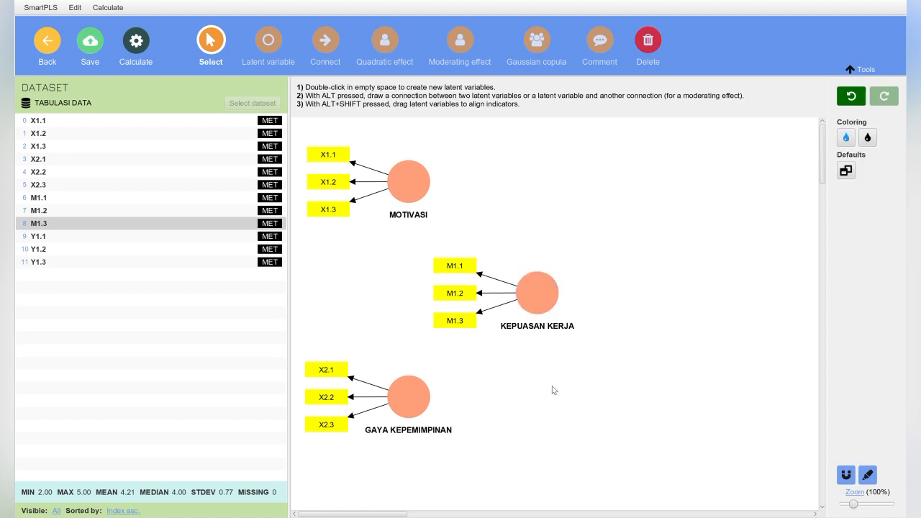
Add the latent variable KINERJA KARYAWAN with indicators Y1.1, Y1.2 and Y1.3, to the right of and level with KEPUASAN KERJA
left_click(141, 236)
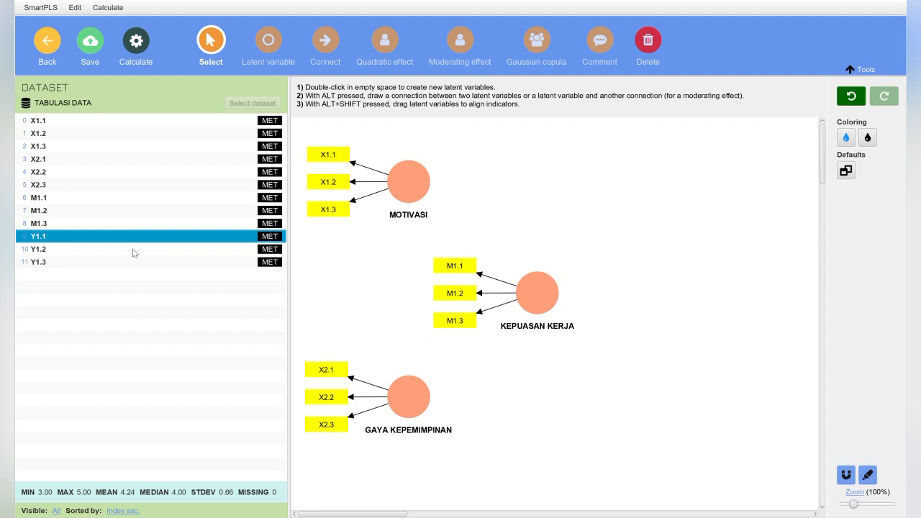
left_click(133, 252, "shift")
left_click(128, 266, "shift")
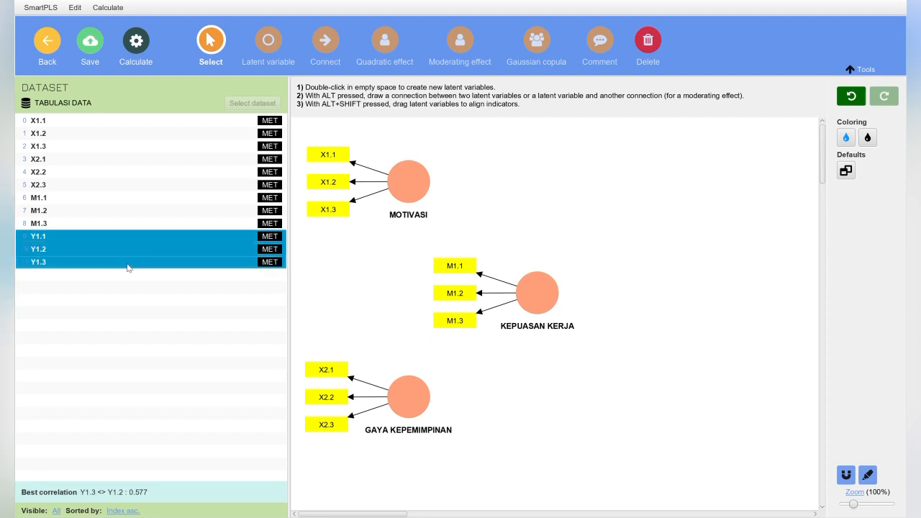
left_click_drag(118, 249, 677, 296)
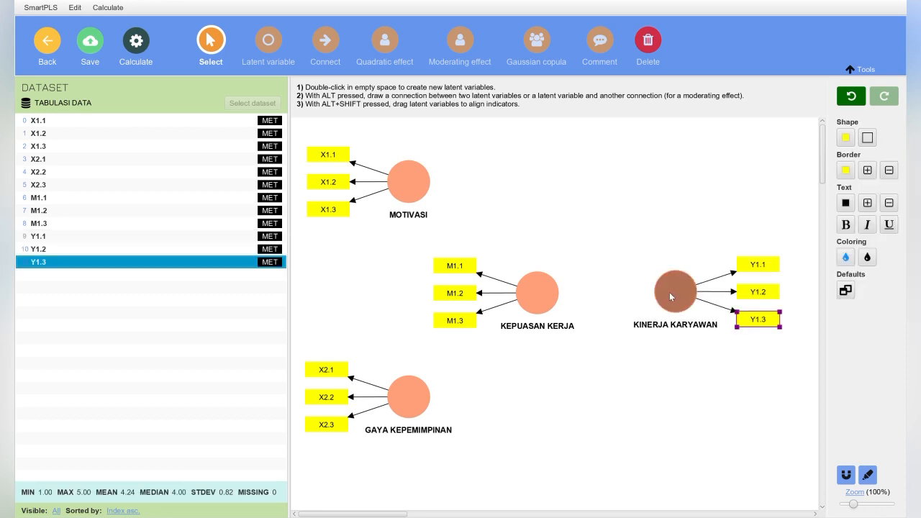
left_click(669, 292)
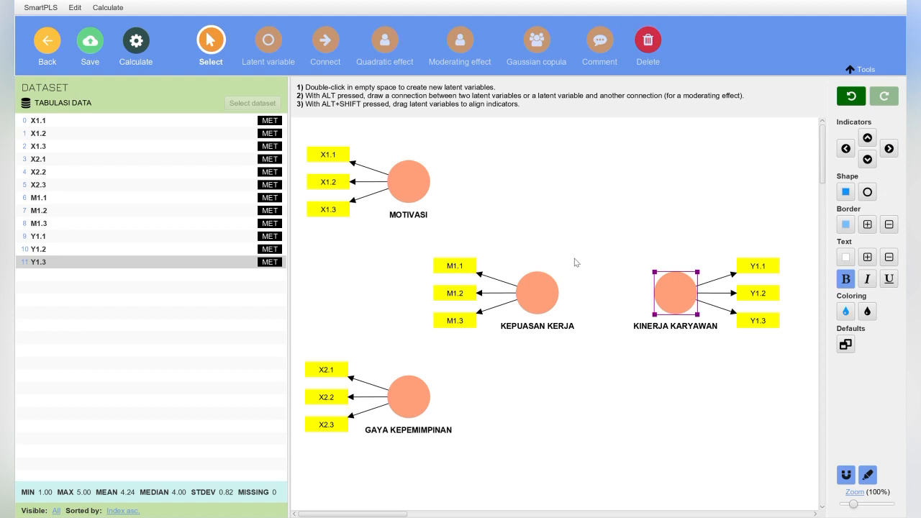
Connect MOTIVASI and GAYA KEPEMIMPINAN to KEPUASAN KERJA with path arrows
left_click(330, 45)
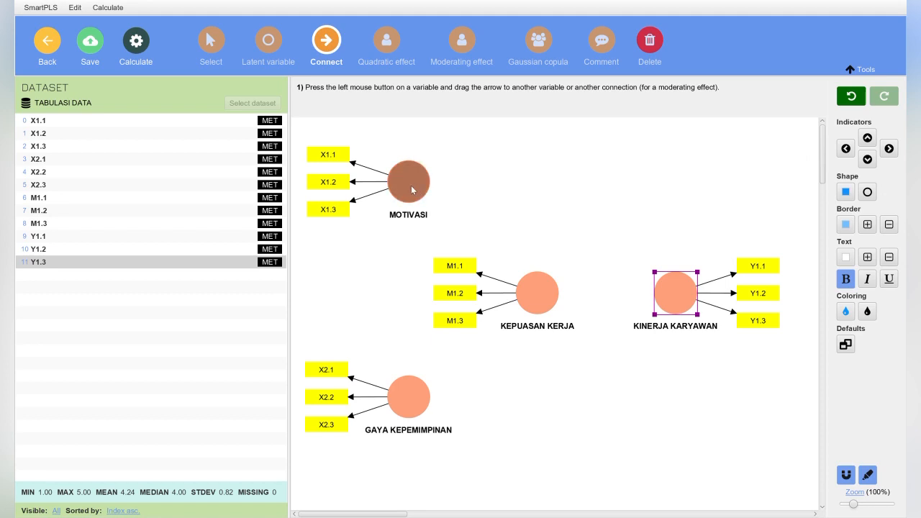
left_click_drag(414, 190, 534, 282)
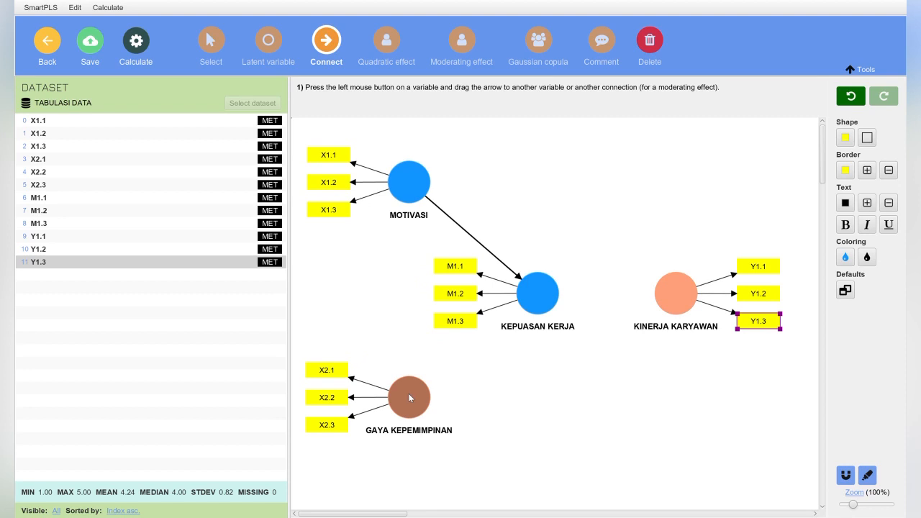
mouse_move(408, 393)
left_mouse_down()
mouse_move(487, 351)
mouse_move(530, 309)
left_mouse_up()
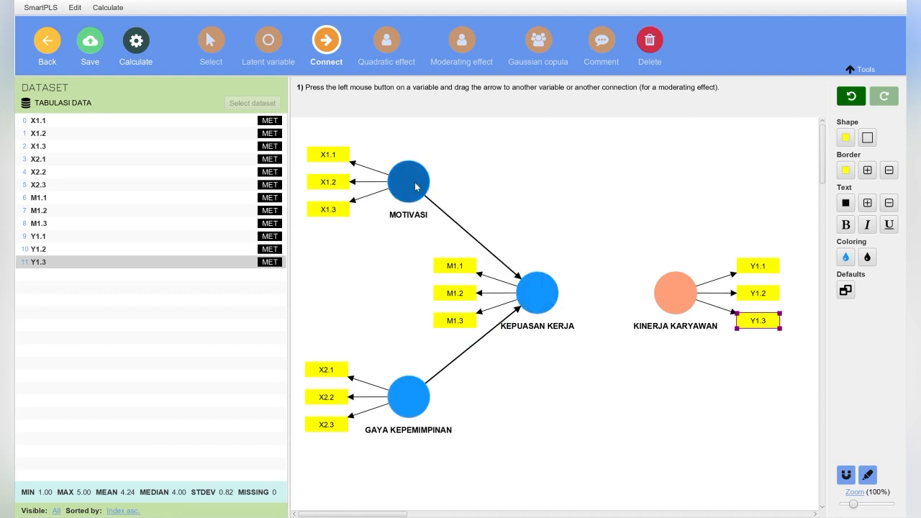
Draw path arrows from MOTIVASI, GAYA KEPEMIMPINAN and KEPUASAN KERJA to KINERJA KARYAWAN
left_click_drag(416, 187, 663, 288)
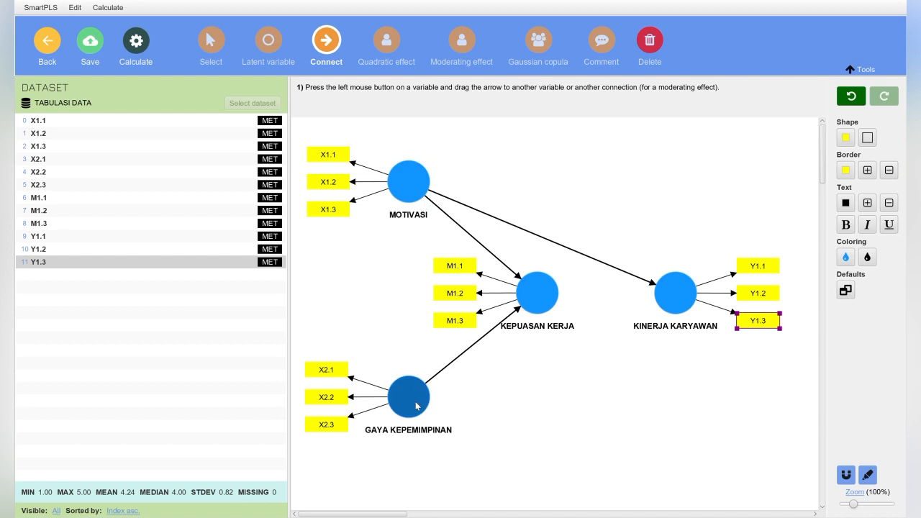
mouse_move(416, 405)
left_mouse_down()
mouse_move(519, 375)
mouse_move(624, 315)
mouse_move(708, 309)
mouse_move(653, 320)
mouse_move(685, 301)
mouse_move(677, 303)
left_mouse_up()
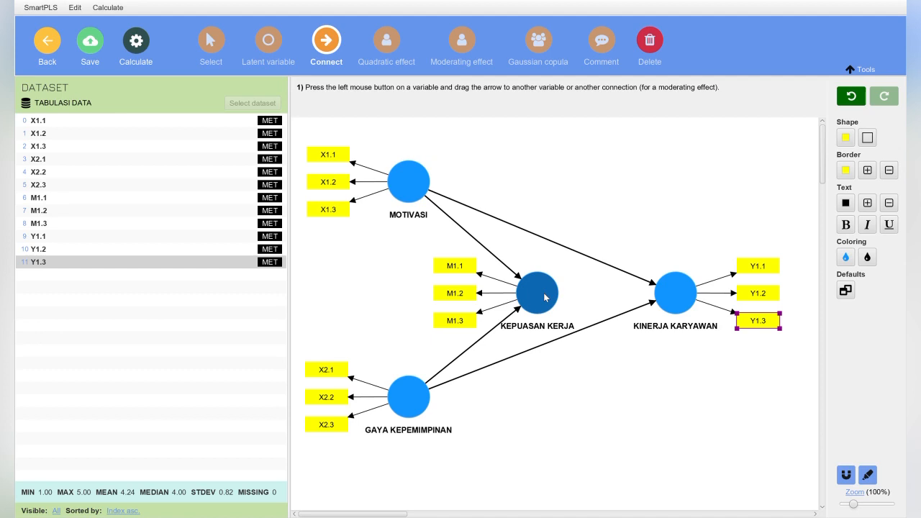
left_click_drag(547, 297, 667, 298)
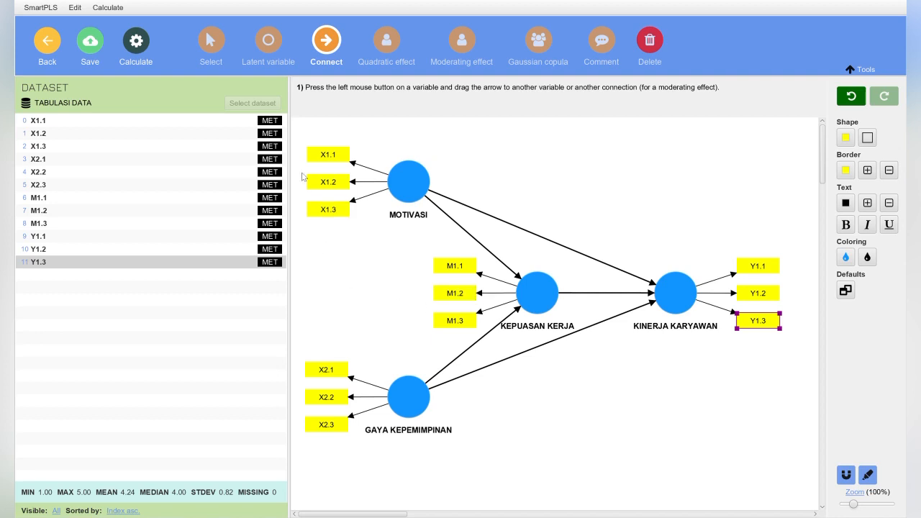
Run the PLS-SEM algorithm on the completed path model and open the outer loadings matrix
left_click(211, 40)
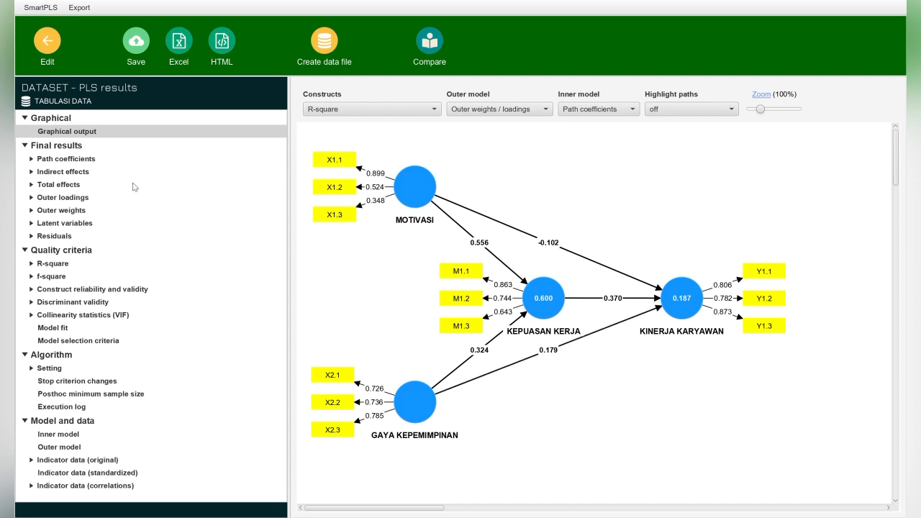
left_click(79, 199)
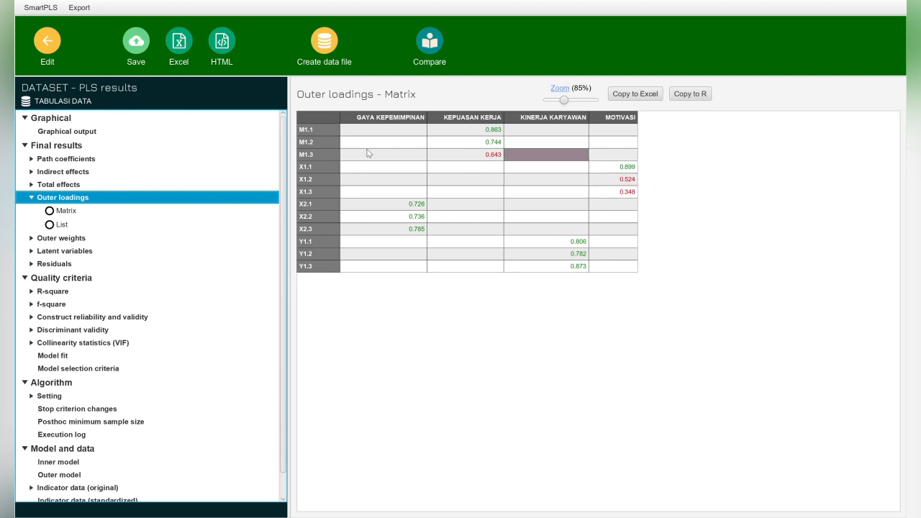
Delete indicator X1.3 from MOTIVASI in the model and display the recalculated outer loadings matrix
left_click(49, 49)
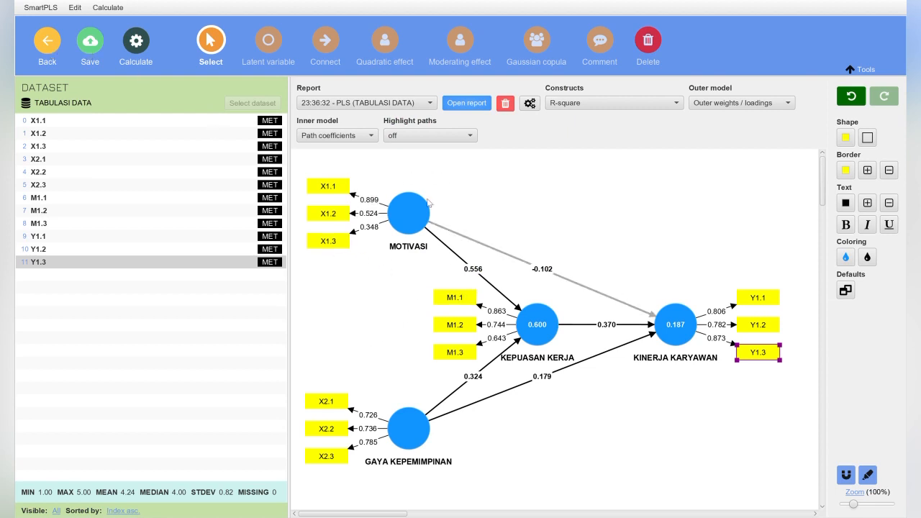
left_click(339, 245)
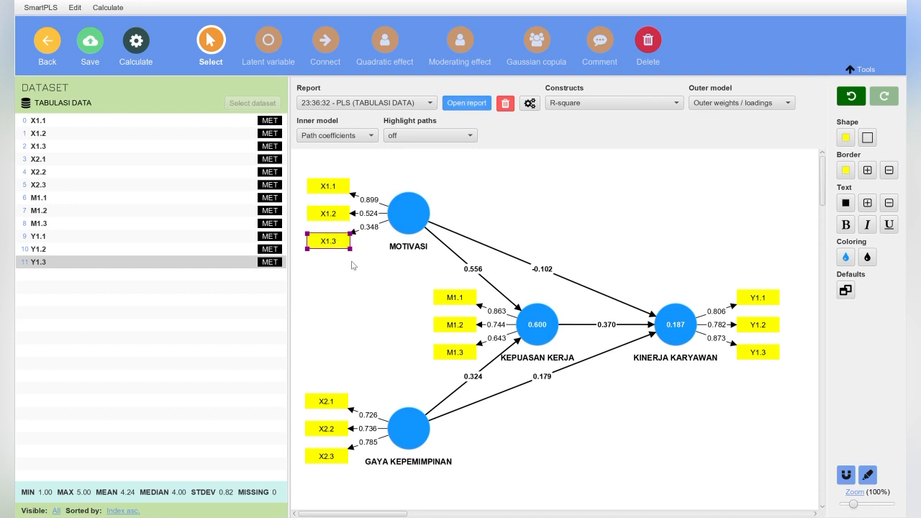
key("Delete")
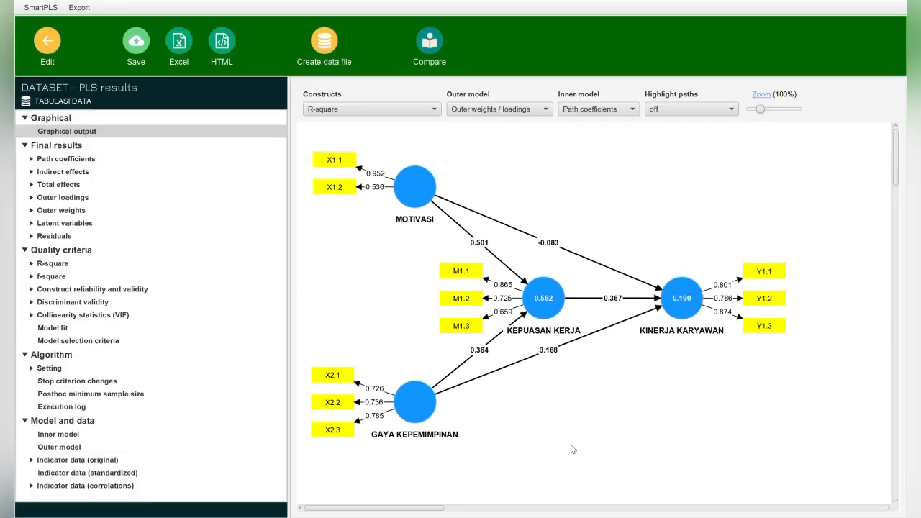
left_click(72, 199)
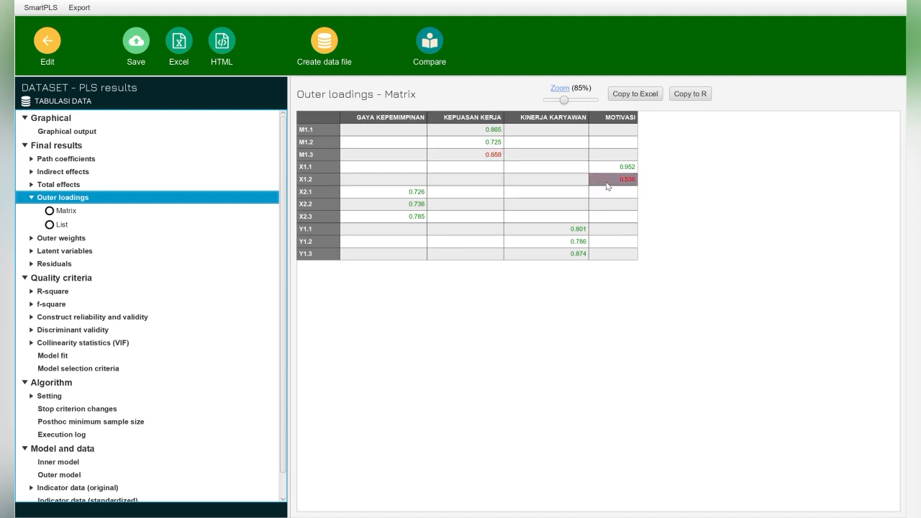
Delete indicator X1.2 from MOTIVASI and recalculate the model to display its outer loadings
left_click(50, 41)
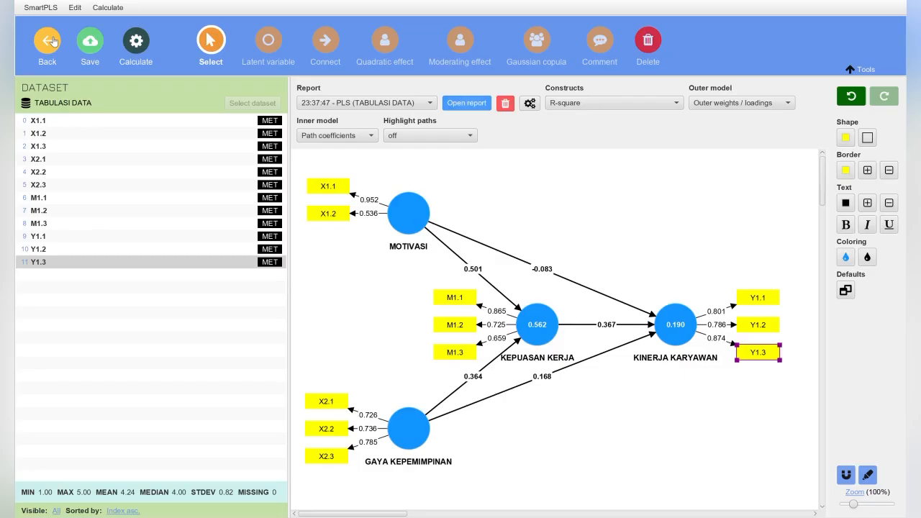
left_click(335, 216)
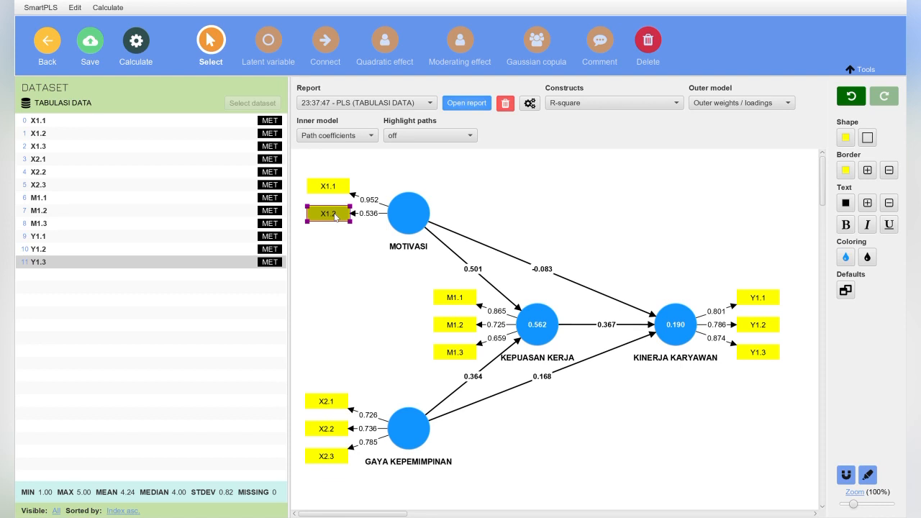
key("Delete")
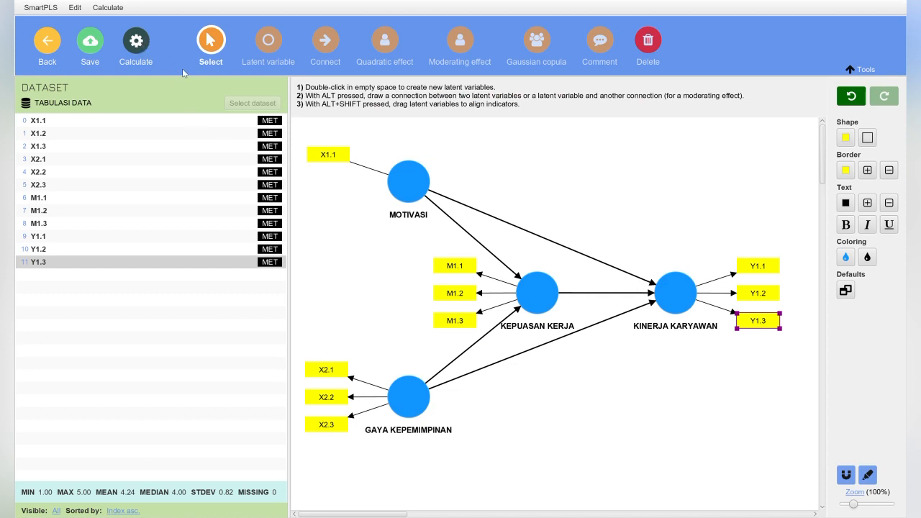
key("super+shift+s")
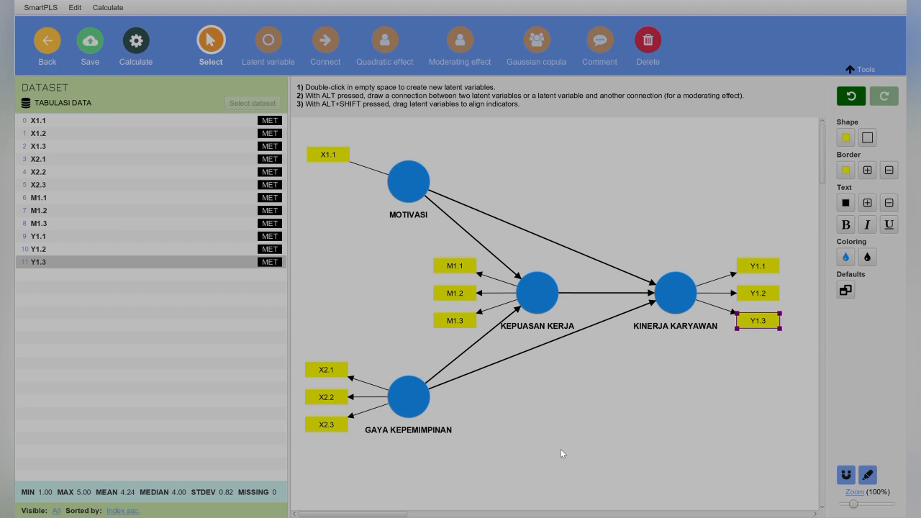
key("Escape")
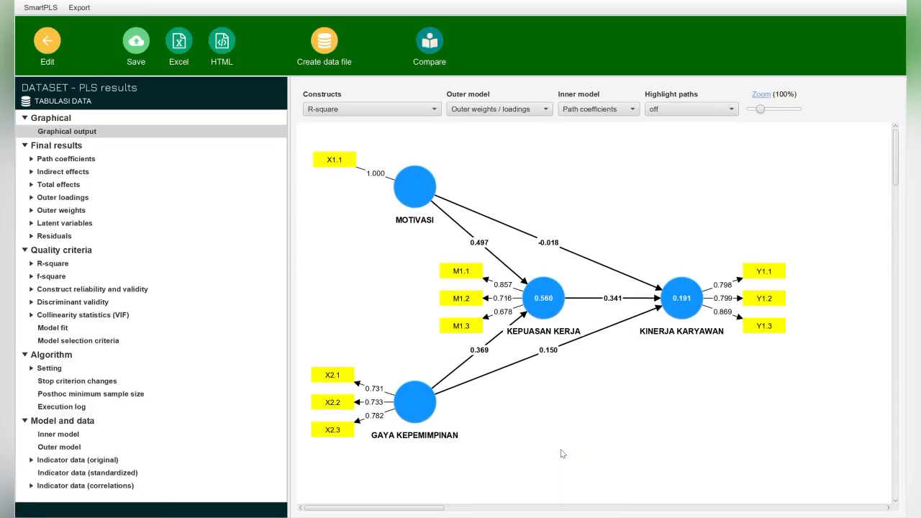
left_click(83, 200)
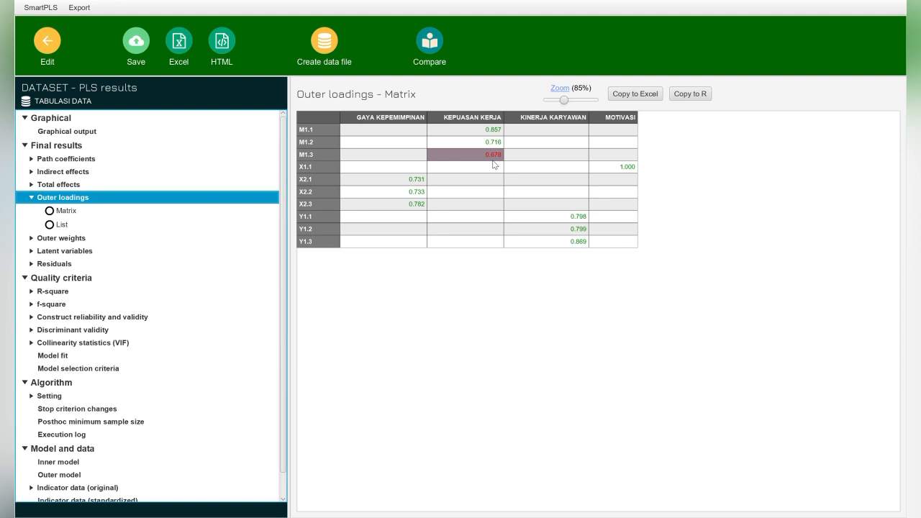
Delete indicator M1.3 from KEPUASAN KERJA and recalculate the model to display its outer loadings
left_click(54, 43)
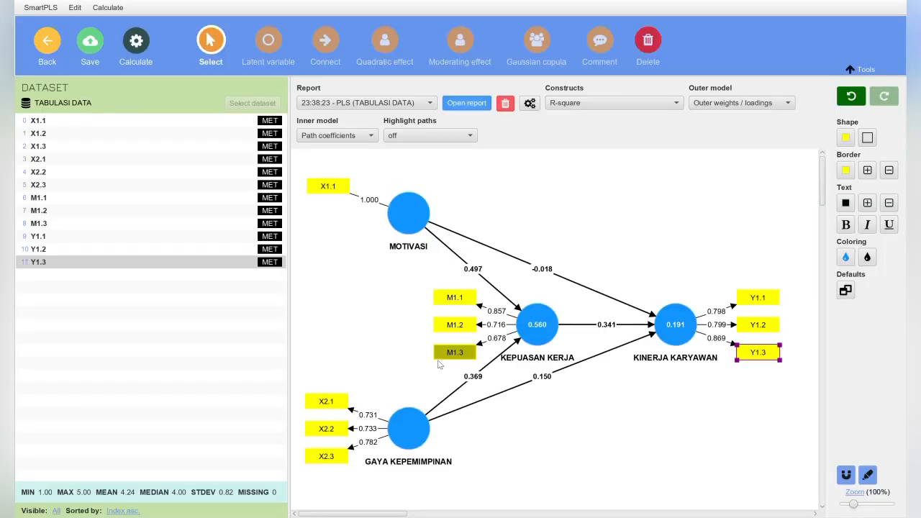
left_click(461, 359)
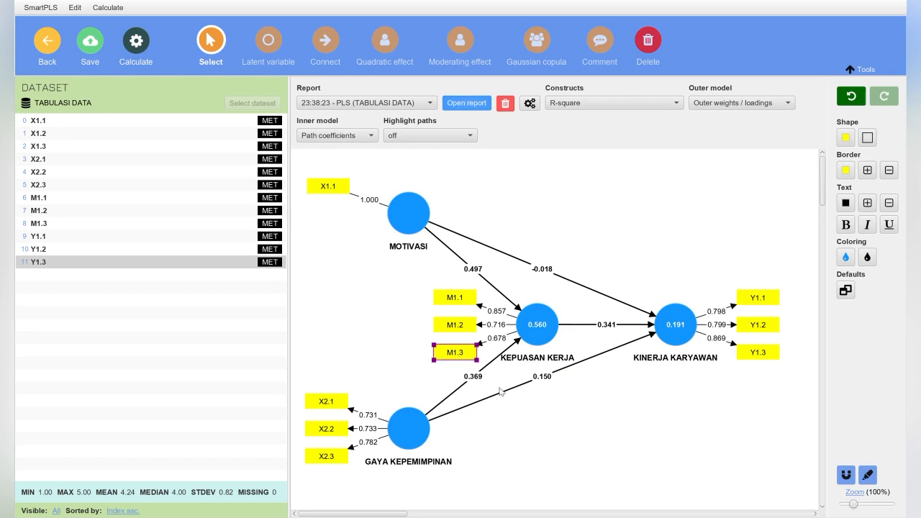
key("Delete")
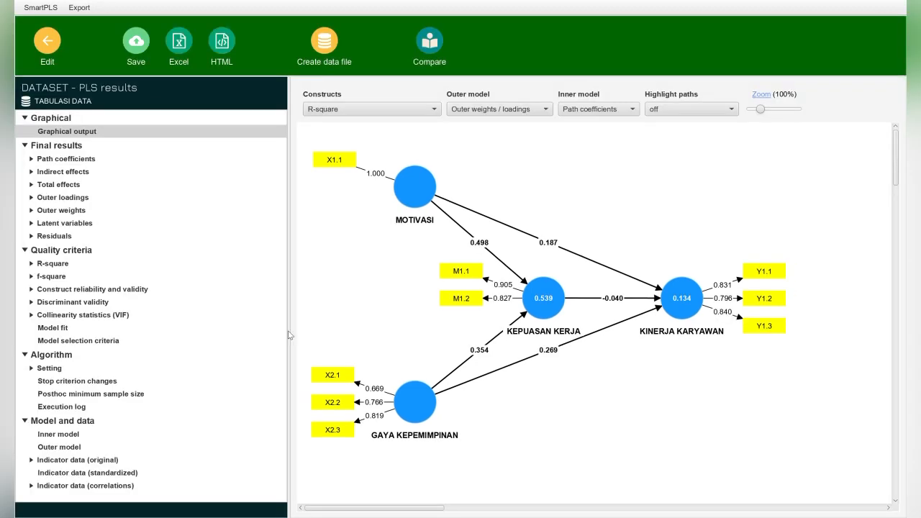
left_click(77, 201)
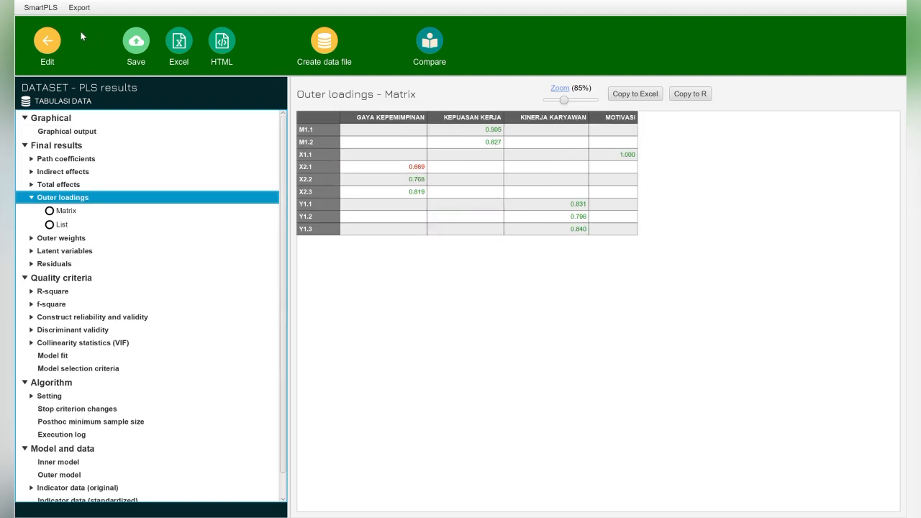
Delete indicator X2.1 from GAYA KEPEMIMPINAN and recalculate the model to display its outer loadings
left_click(55, 44)
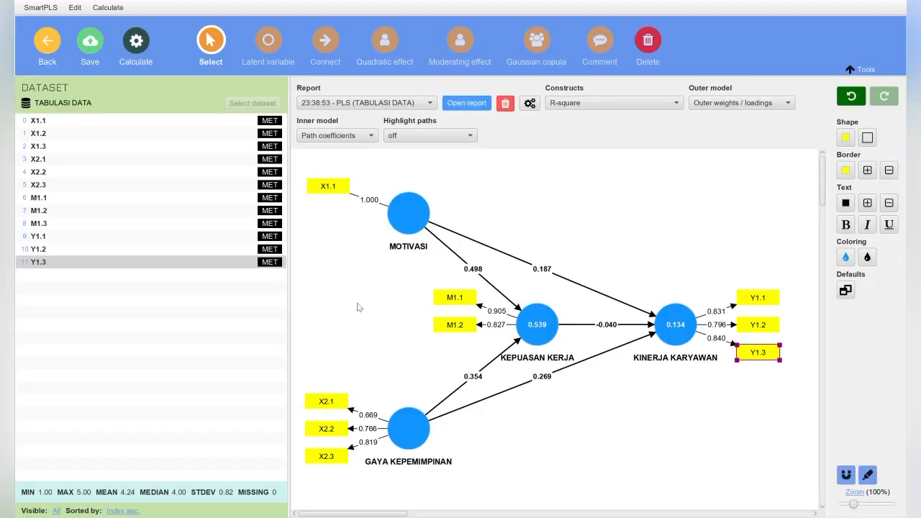
left_click(325, 404)
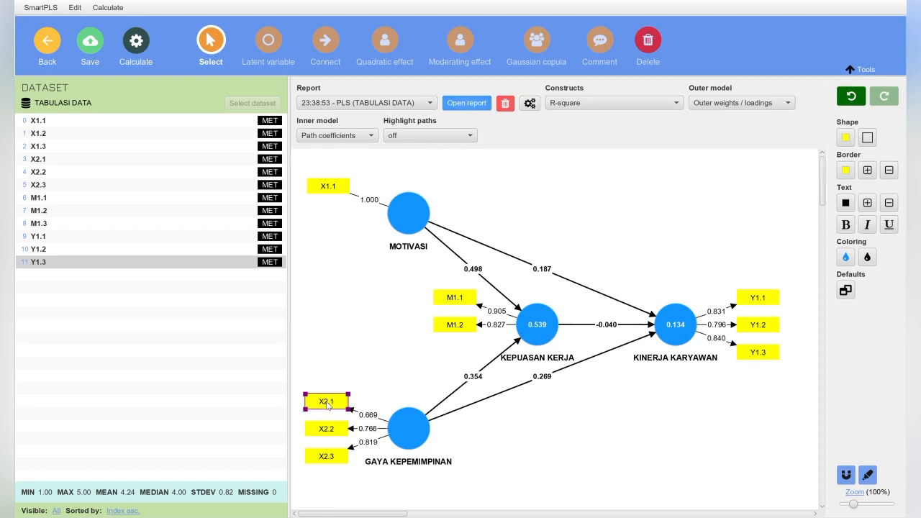
key("Delete")
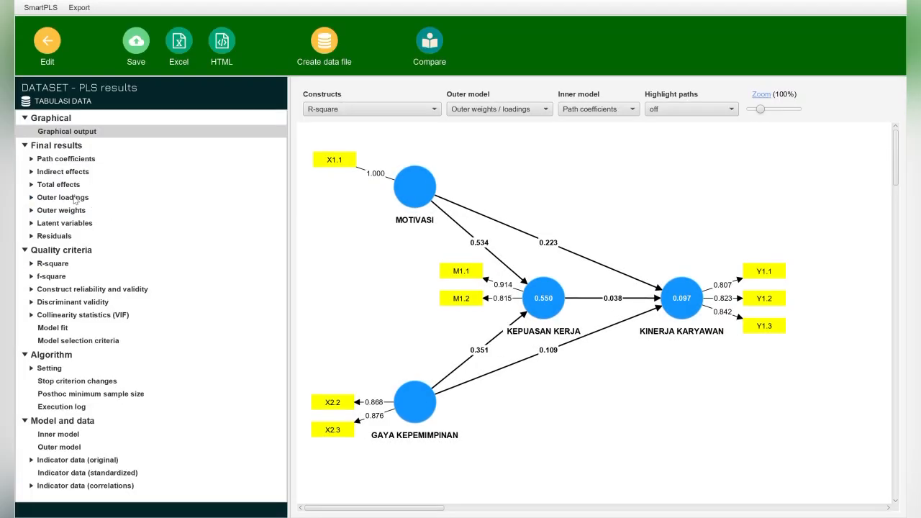
left_click(74, 200)
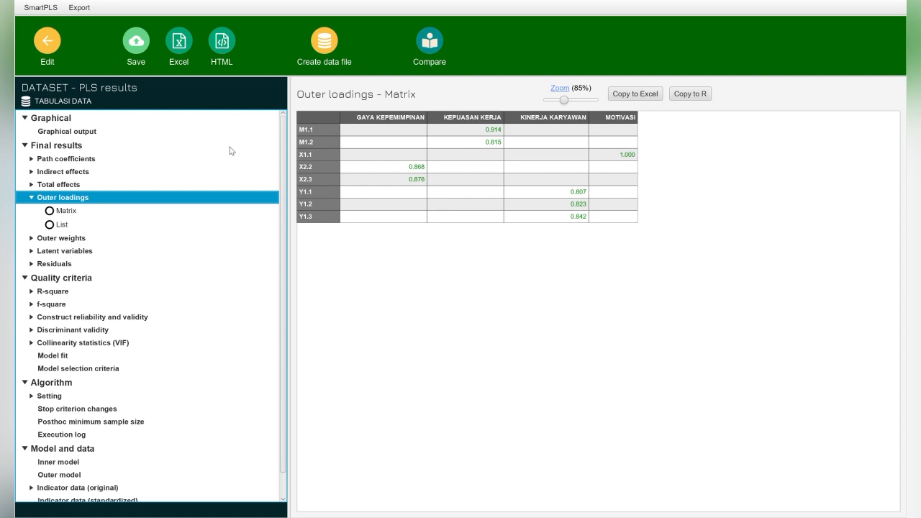
Examine the construct reliability and validity overview, including AVE, and the R-square overview
left_click(111, 318)
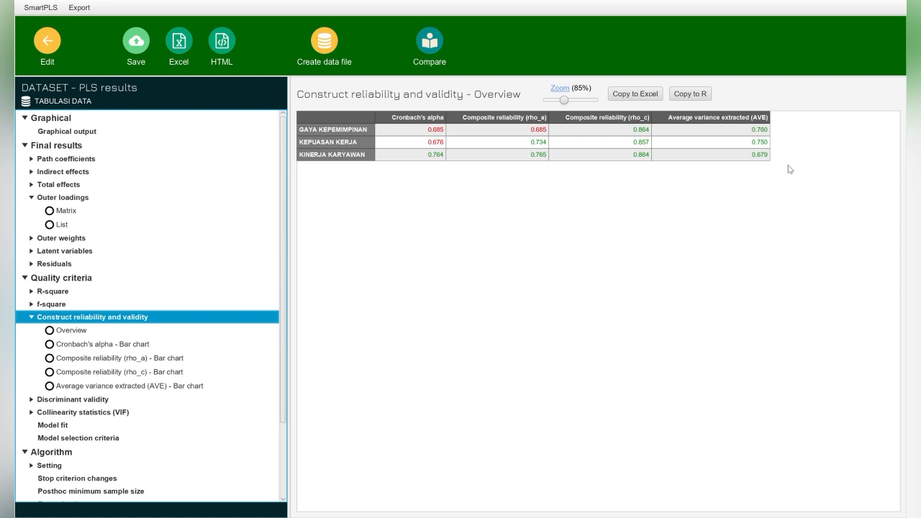
left_click(768, 130)
left_click(60, 292)
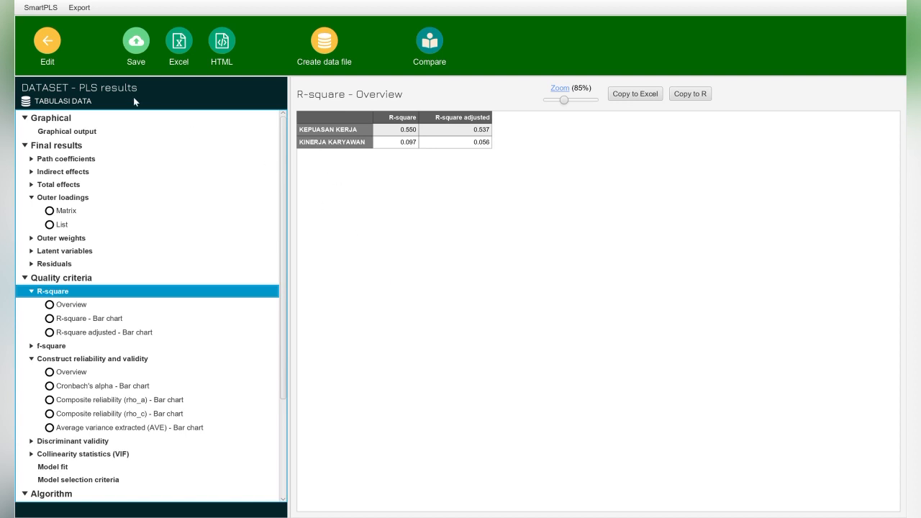
Run bootstrapping on the reduced model and open the path coefficients with their T statistics and p values
left_click(47, 41)
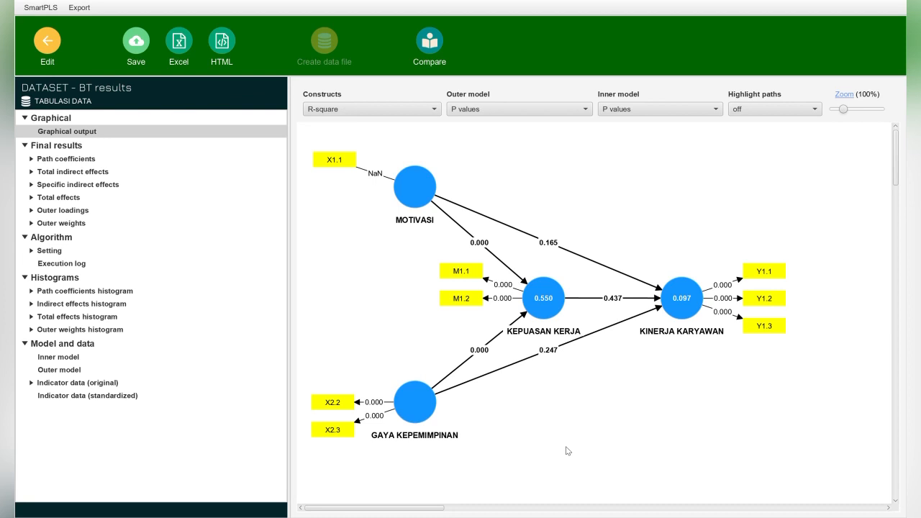
left_click(97, 159)
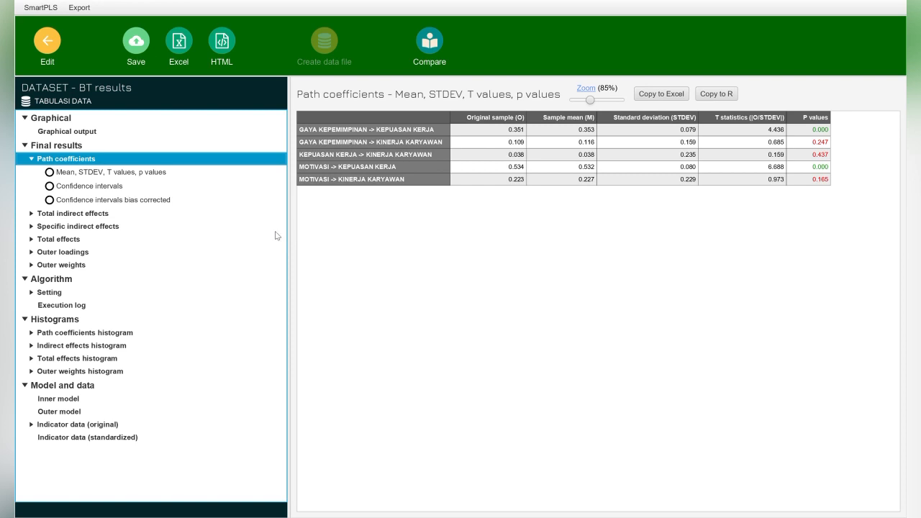
Examine the T statistics and p values of the specific indirect effects of MOTIVASI and GAYA KEPEMIMPINAN through KEPUASAN KERJA
left_click(103, 227)
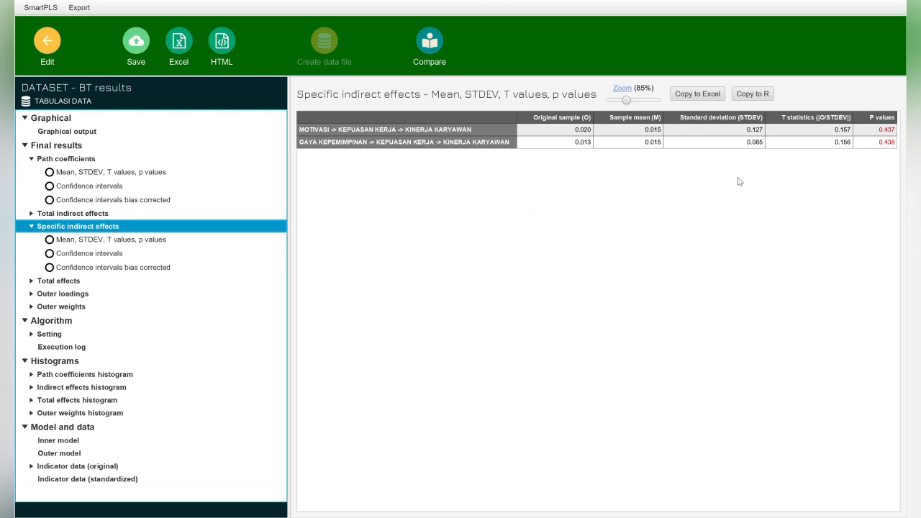
left_click(804, 133)
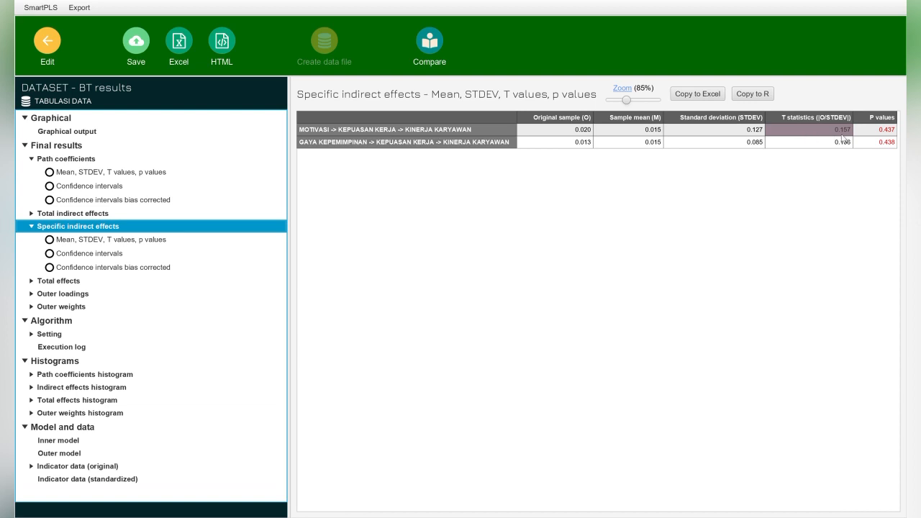
left_click(863, 135)
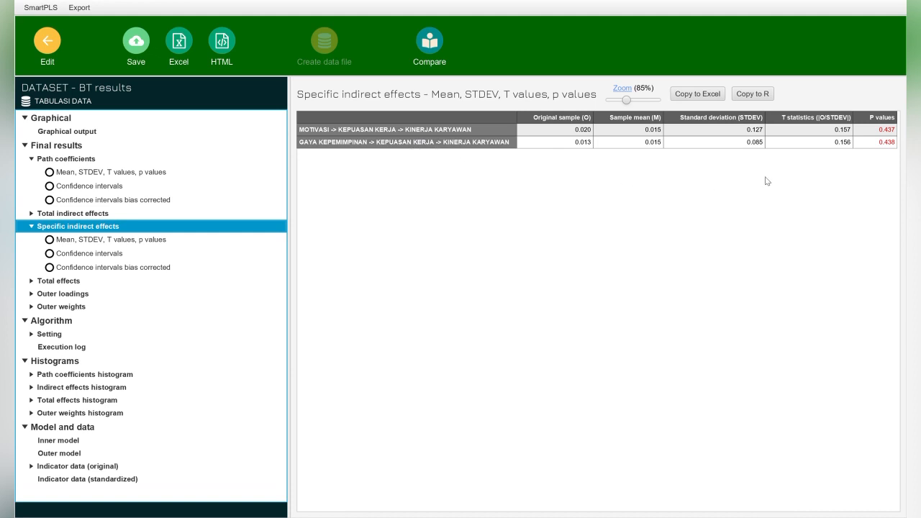
left_click(818, 146)
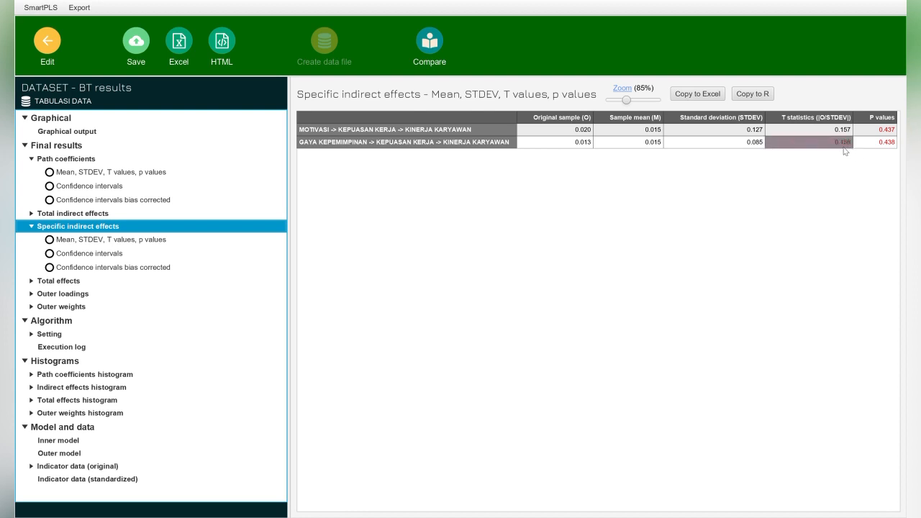
left_click(733, 167)
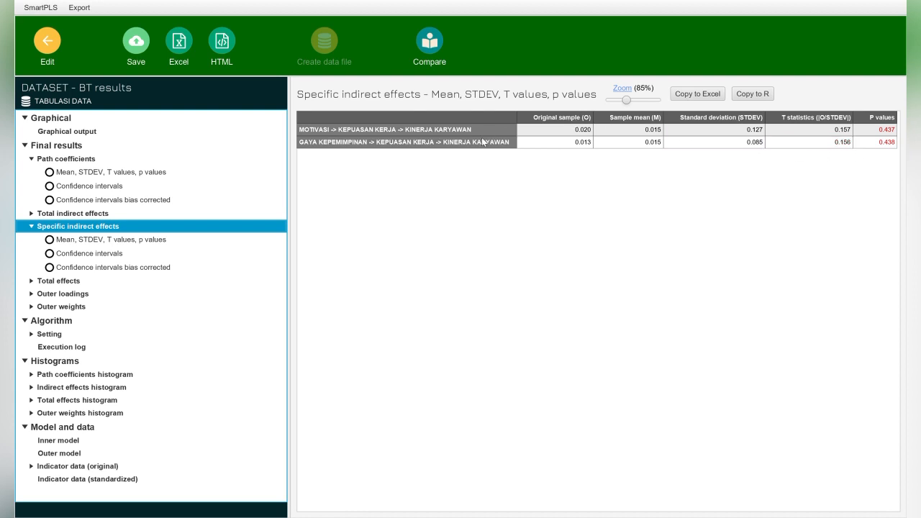